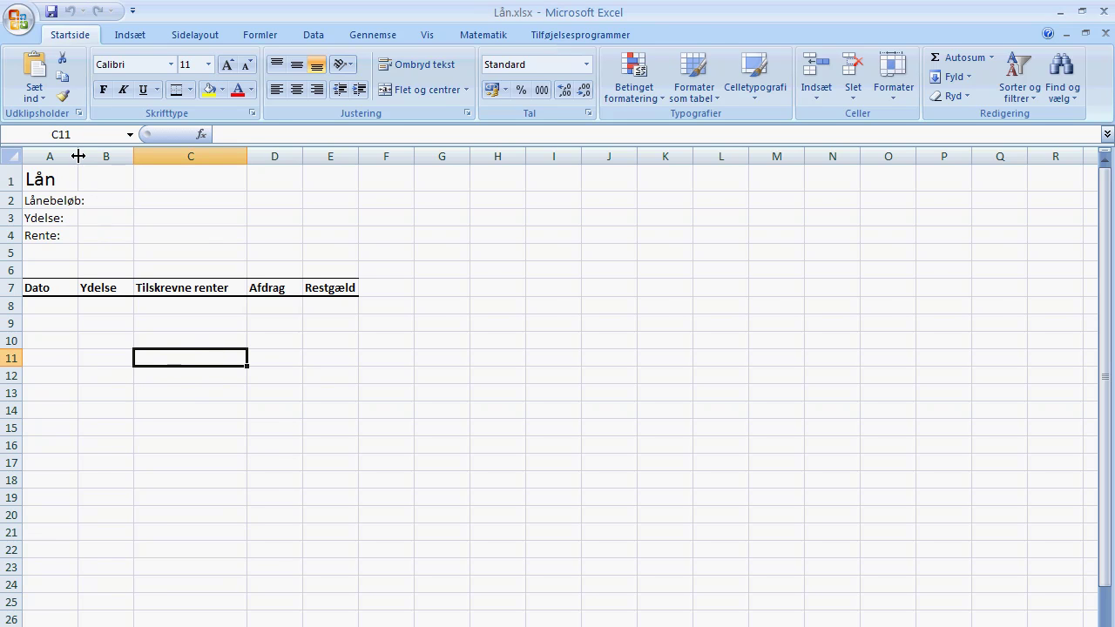
Step: Widen column A and enter the loan amount 100000 in B2
drag(77, 152, 94, 156)
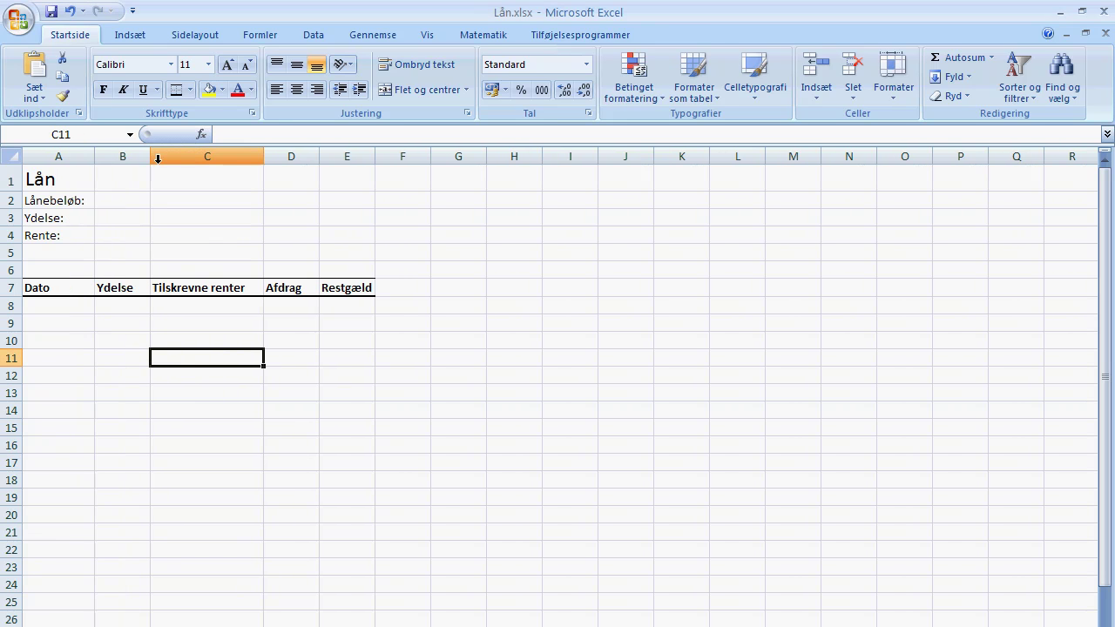
click(121, 202)
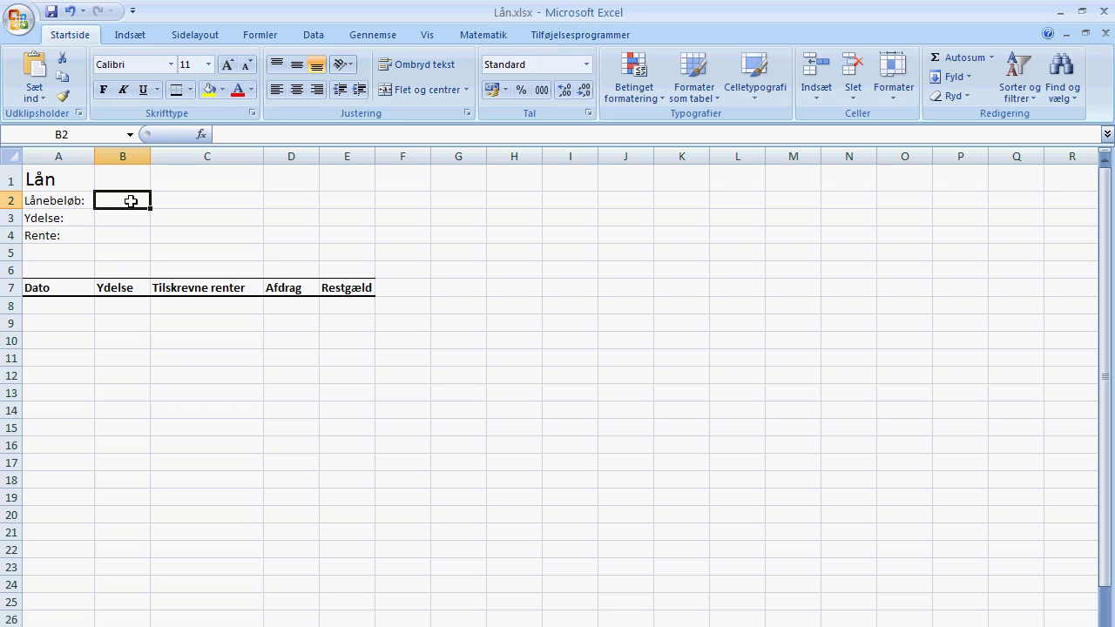
text(1000)
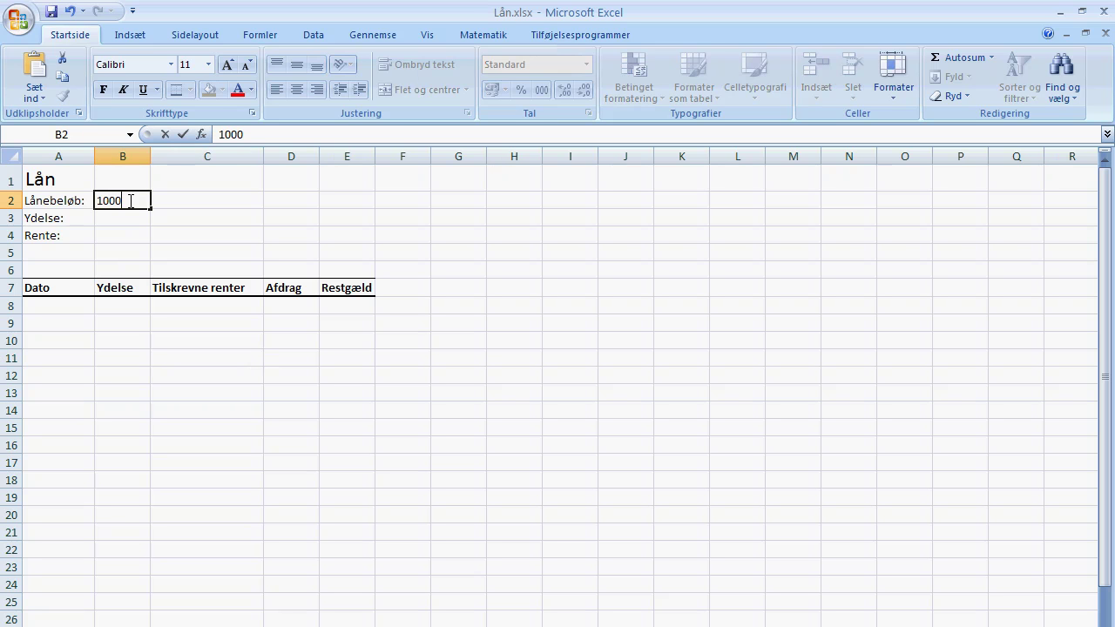
text(00)
key(Return)
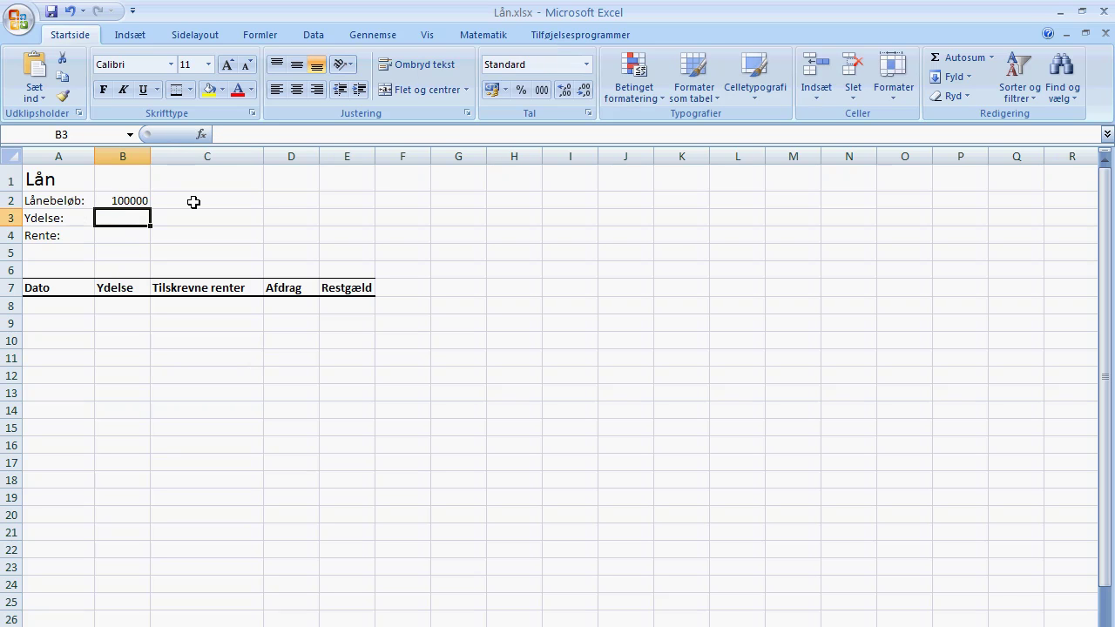
Step: Add the unit 'kr' in C2 next to the loan amount
click(165, 199)
text(kr)
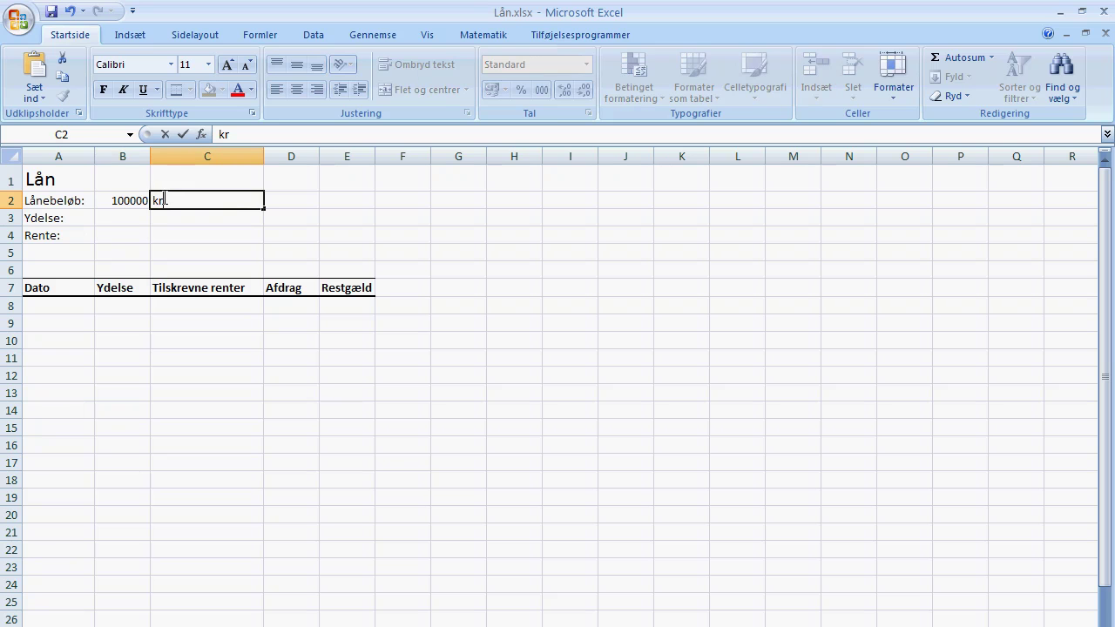
key(Return)
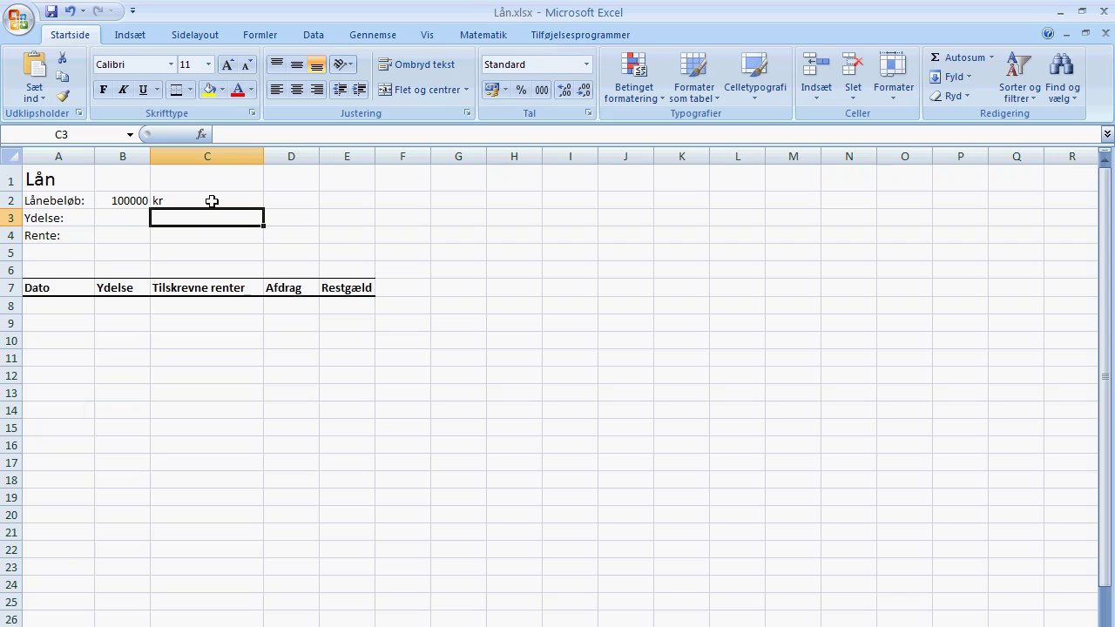
Step: Enter the payment 5000 in cell B3
click(124, 219)
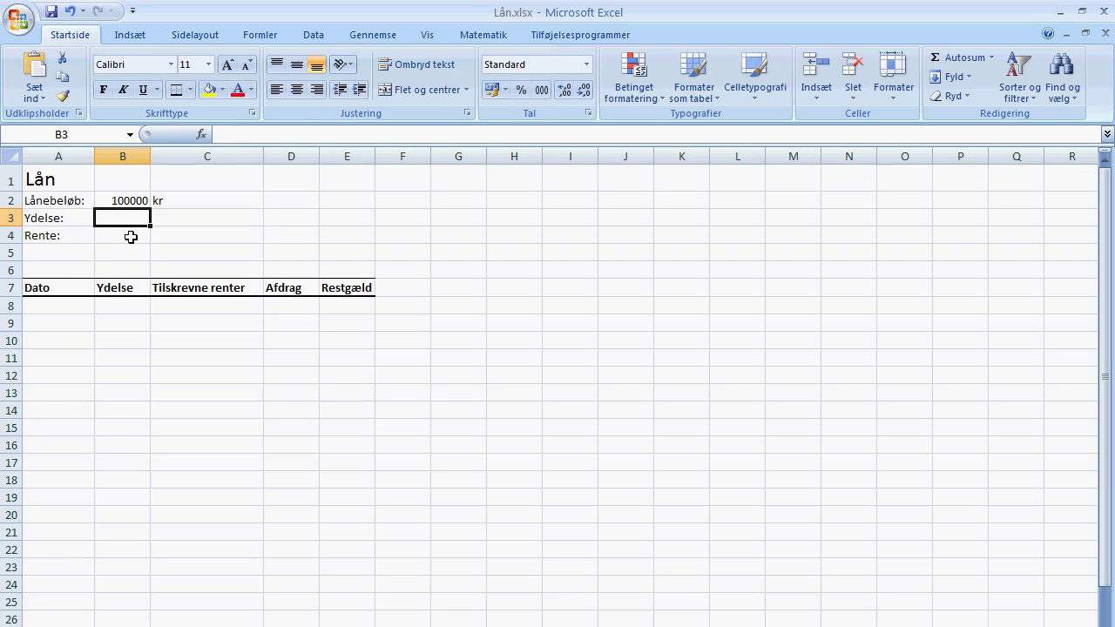
text(5)
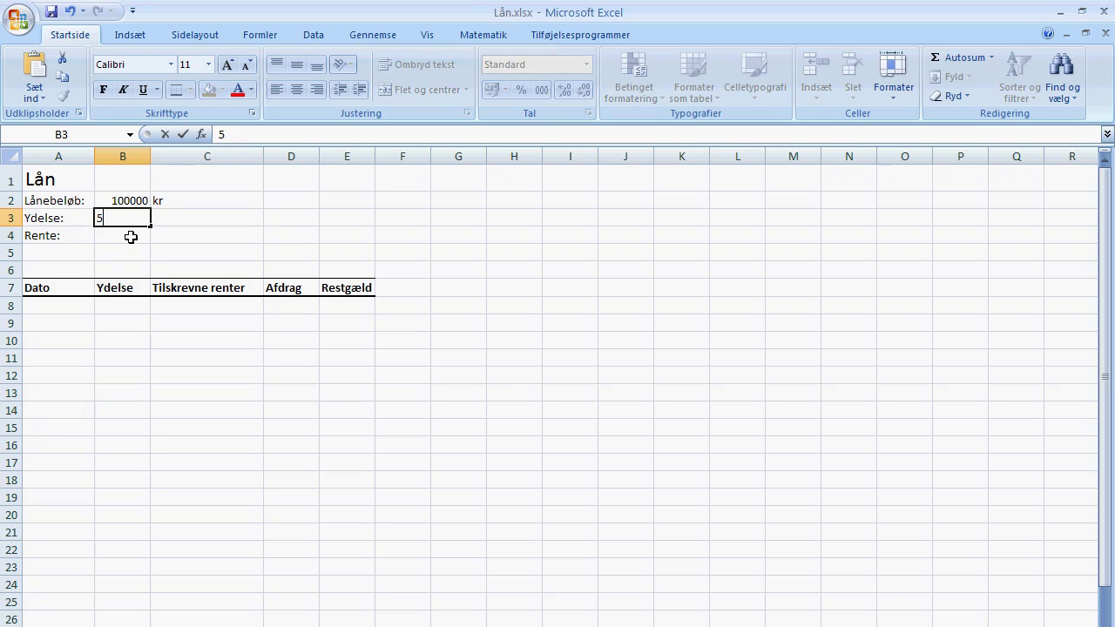
text(000)
key(Return)
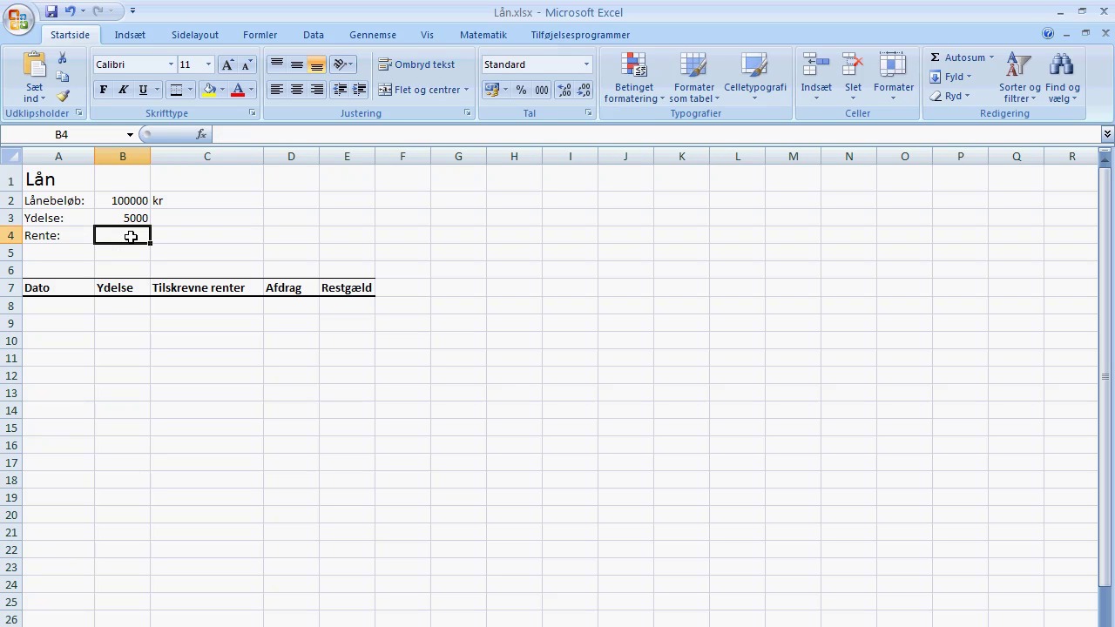
Step: Label the payment 'kr pr. kvartal' in C3
click(161, 216)
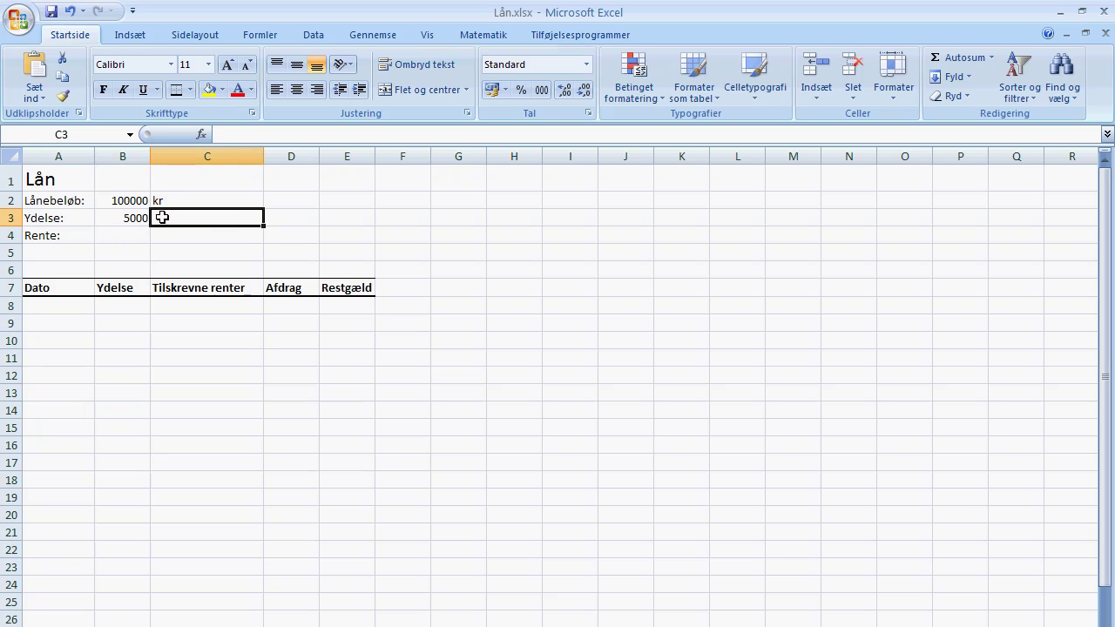
text(kr)
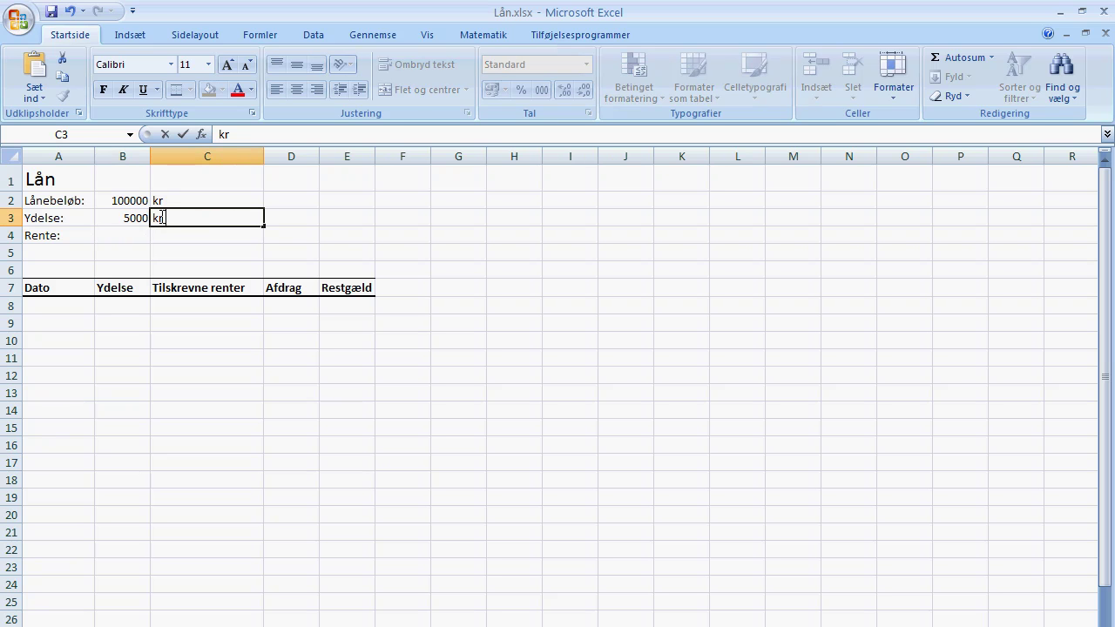
text( pr. k)
text(vartal)
key(Return)
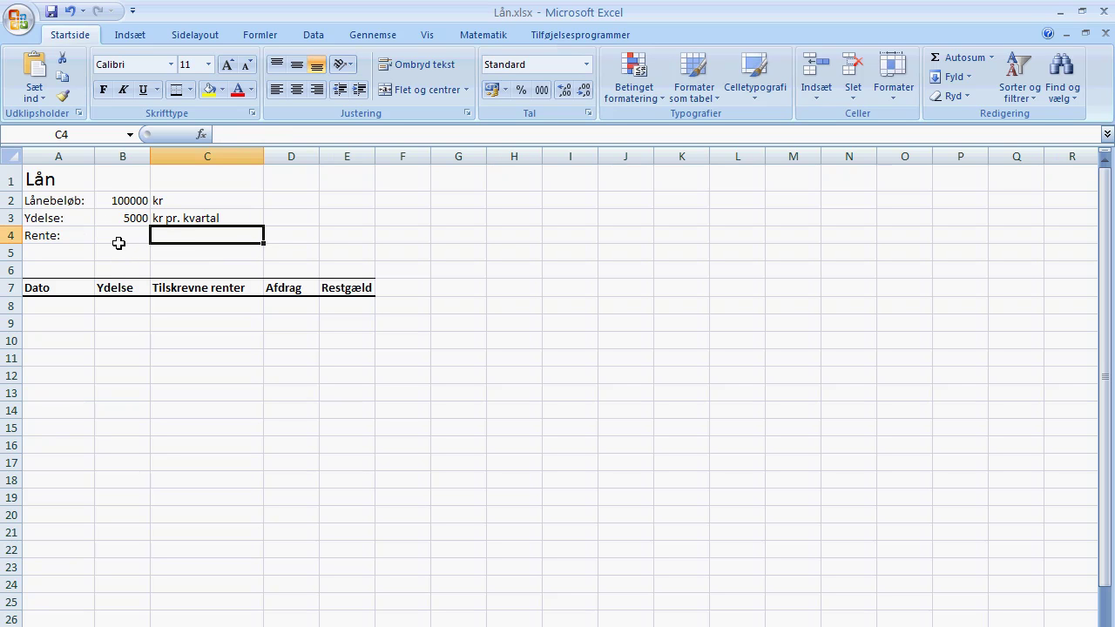
click(122, 237)
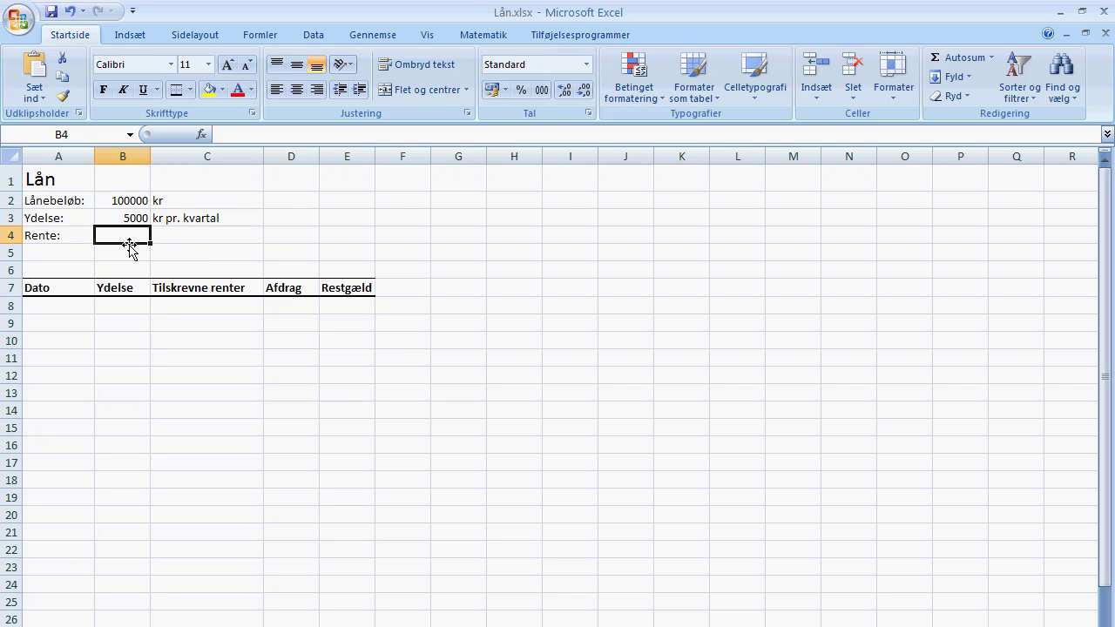
Step: Put the Rente value 0,037 in B4 and the text 'pr kvartal' in C4
text(0,0)
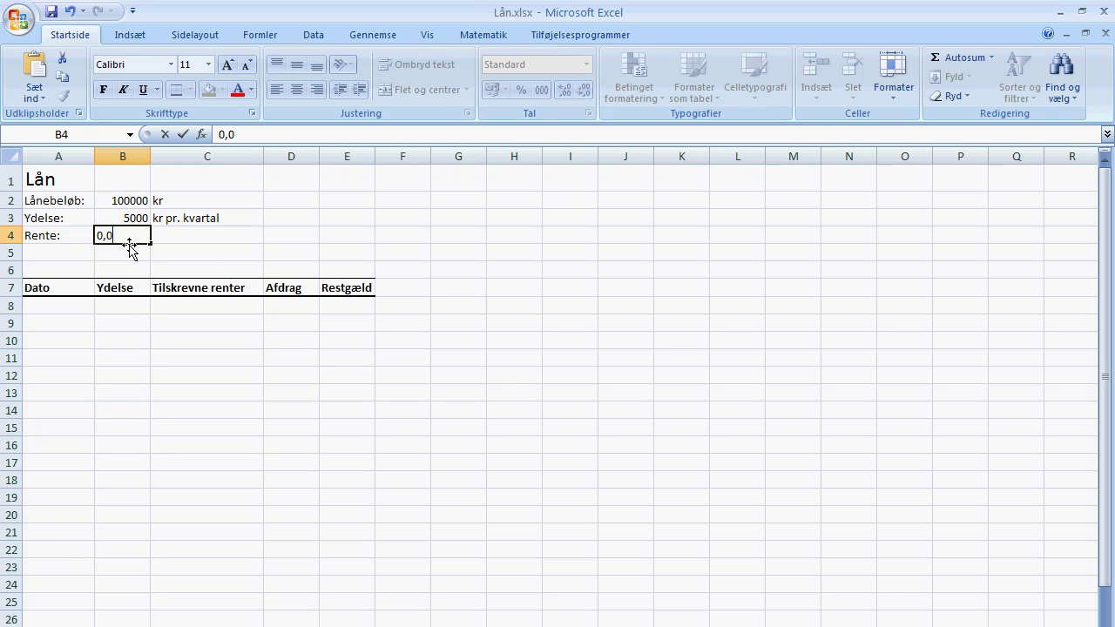
text(37)
key(Return)
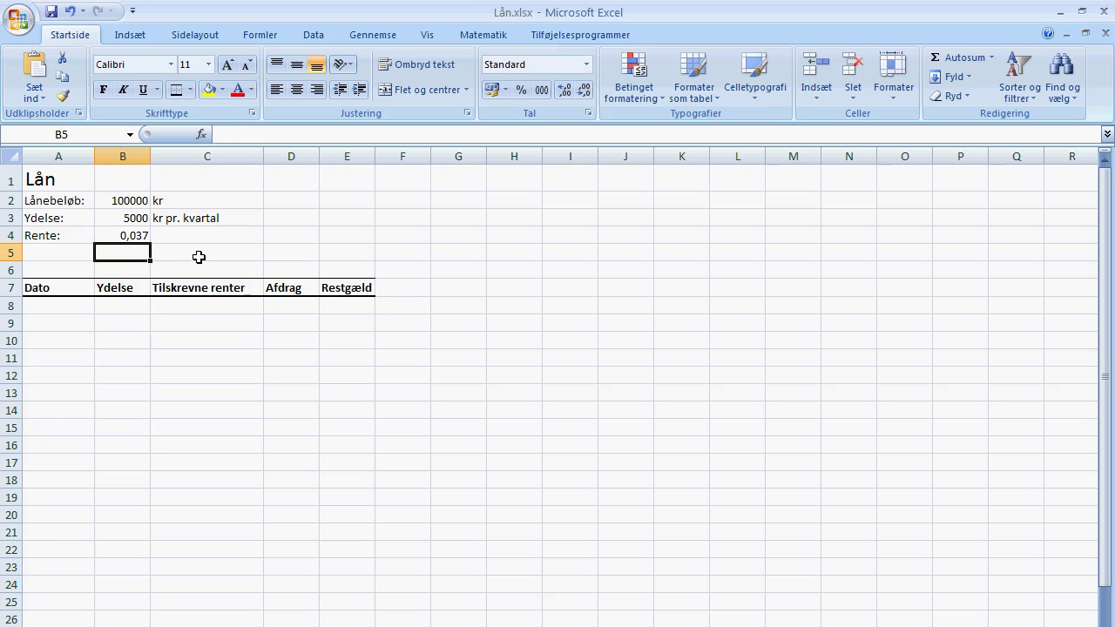
click(170, 233)
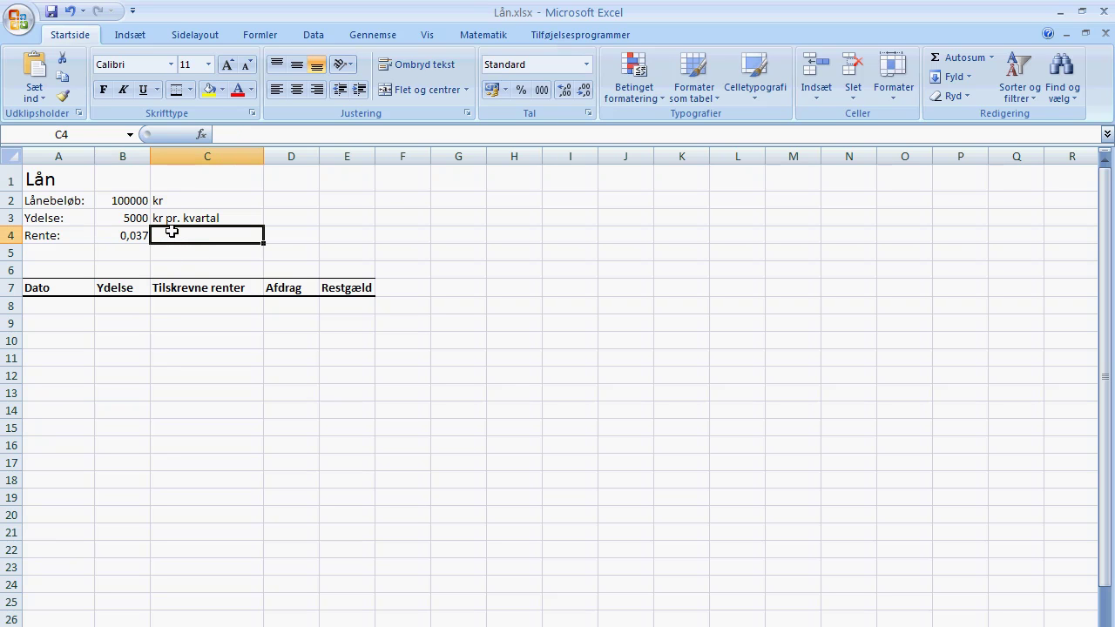
text(pr kv)
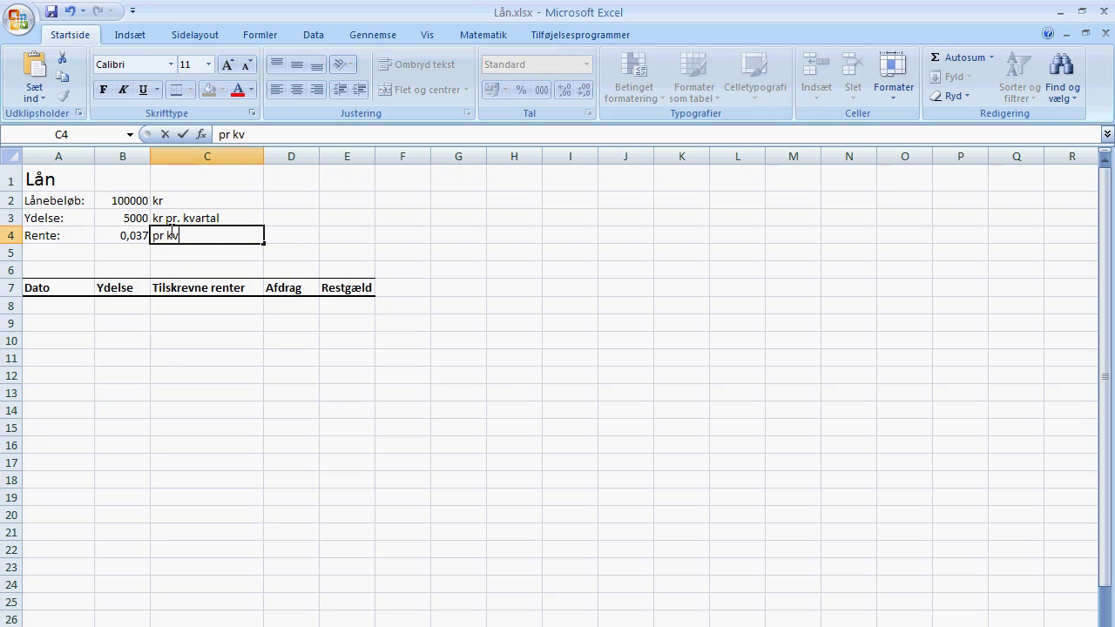
text(artal)
key(Return)
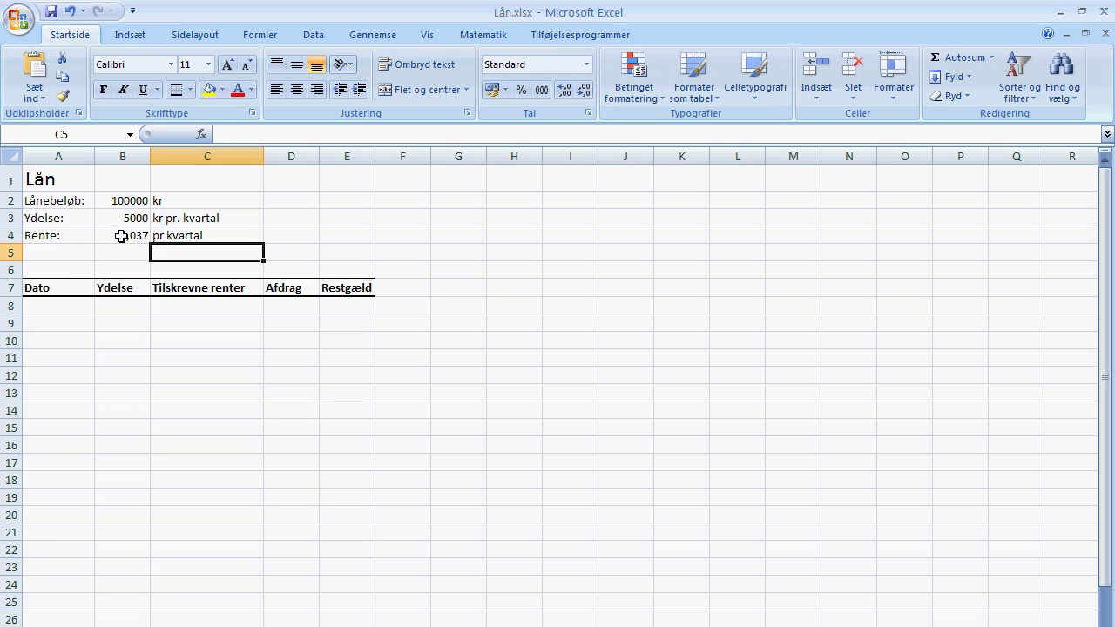
click(117, 235)
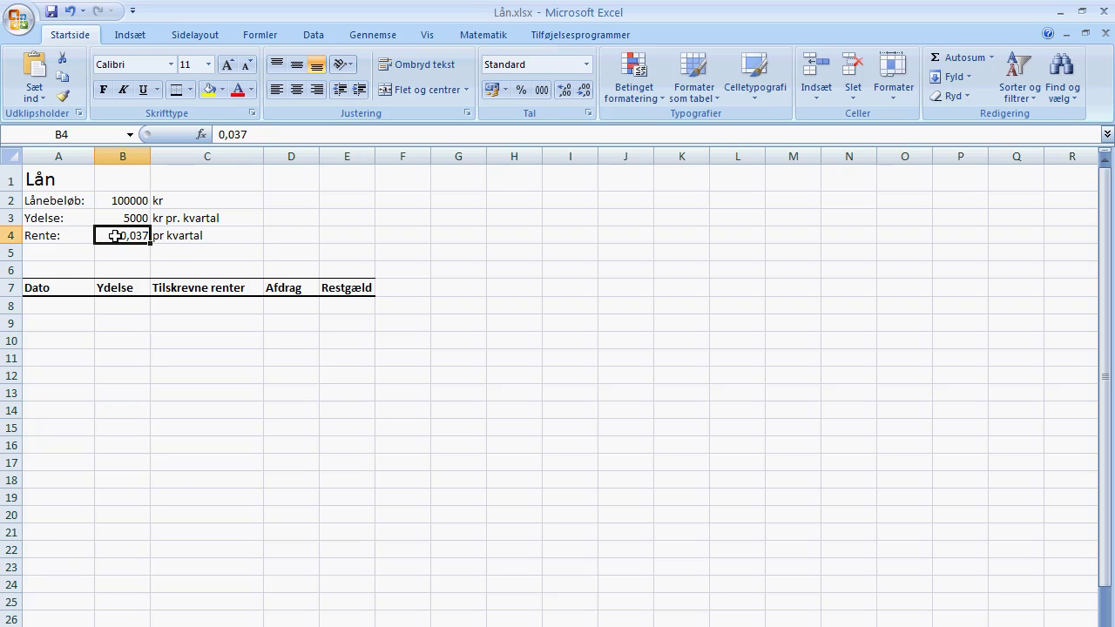
Step: Format B4 as Procent with 2 decimals so the rate reads 3,70%
right_click(116, 237)
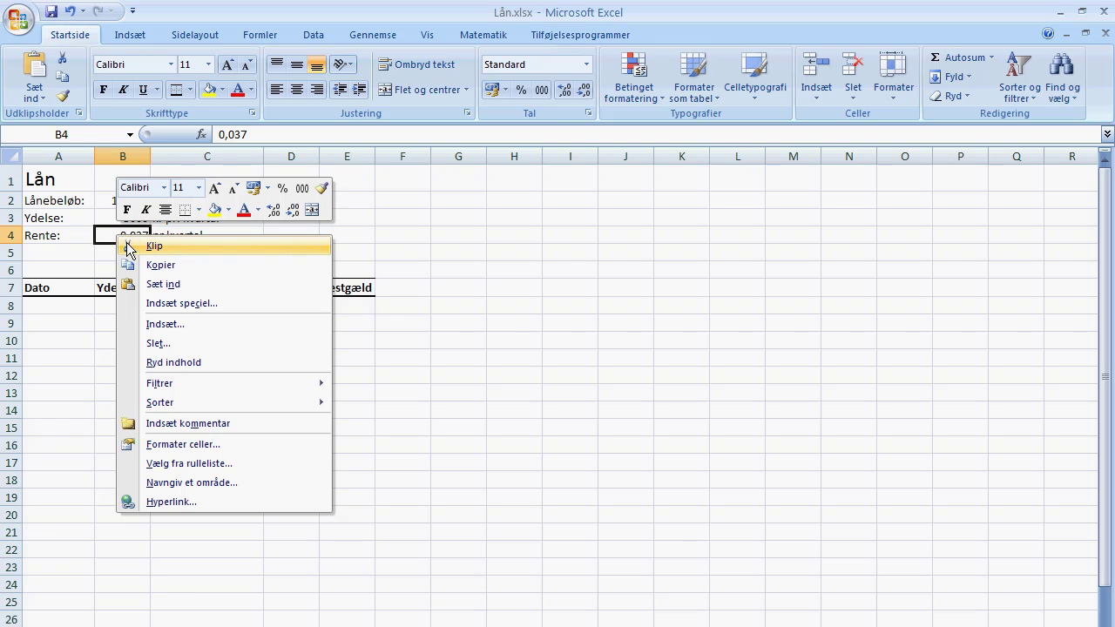
click(194, 445)
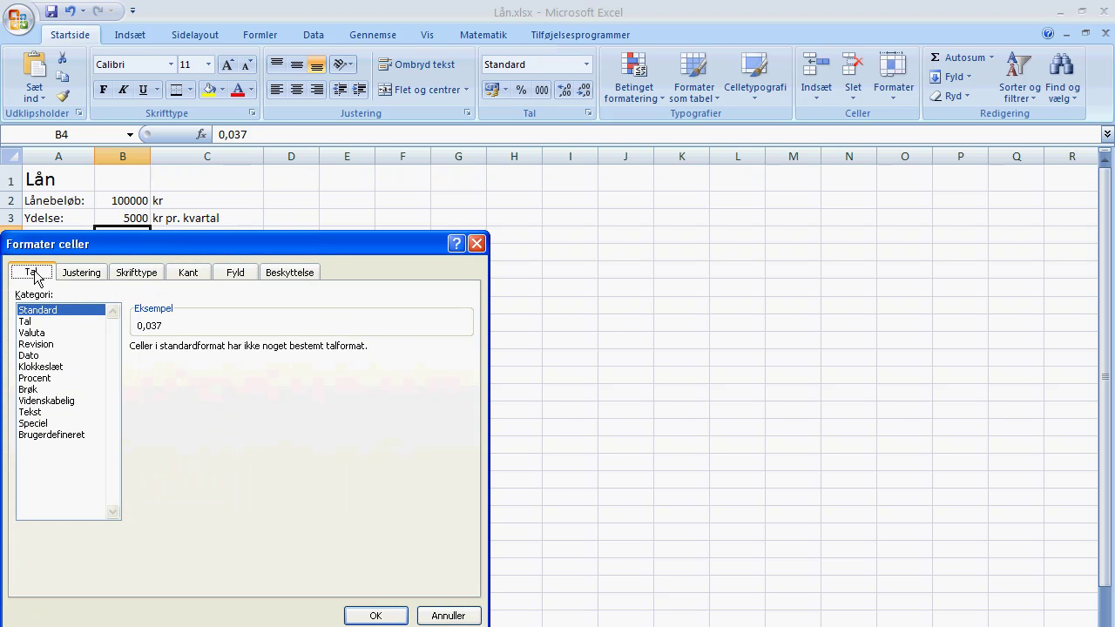
click(37, 378)
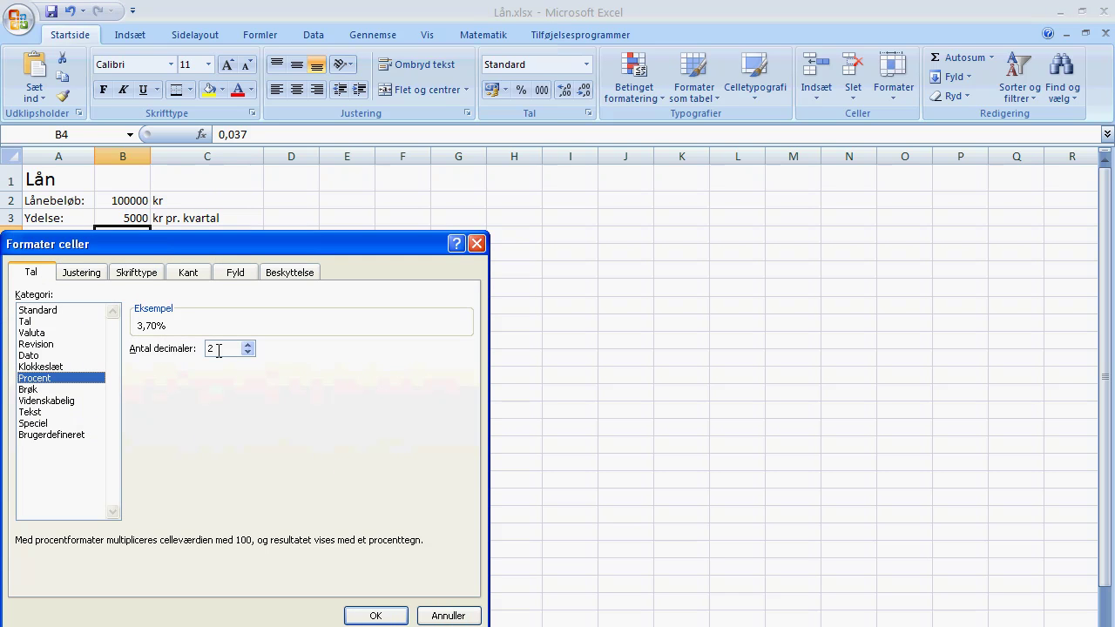
click(375, 614)
click(195, 378)
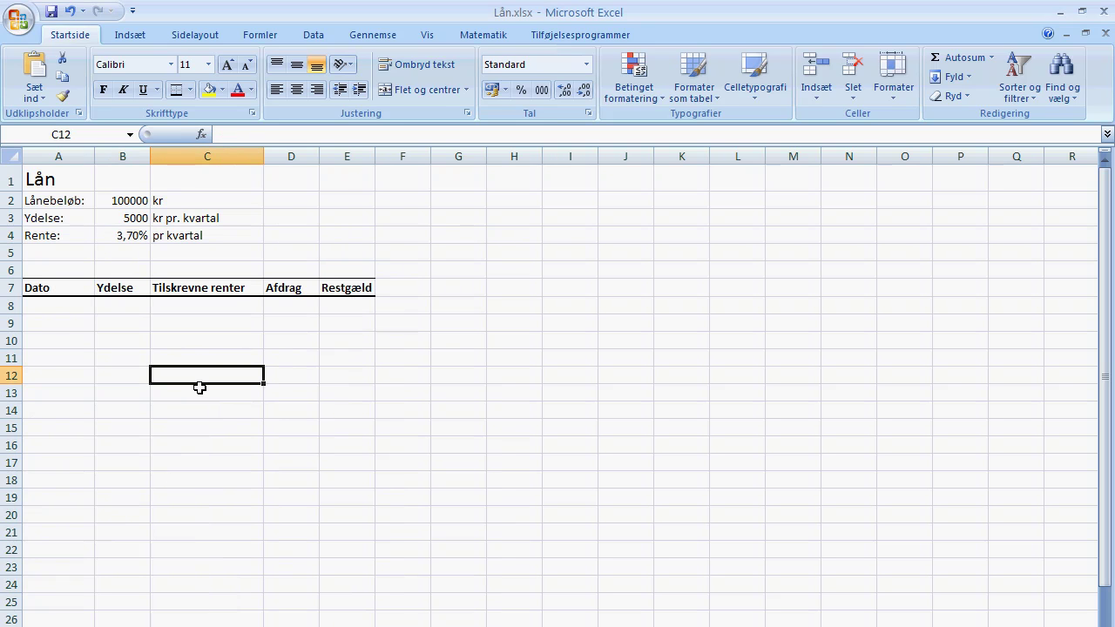
Step: Enter 1/9 in A8 as the first loan date
click(55, 305)
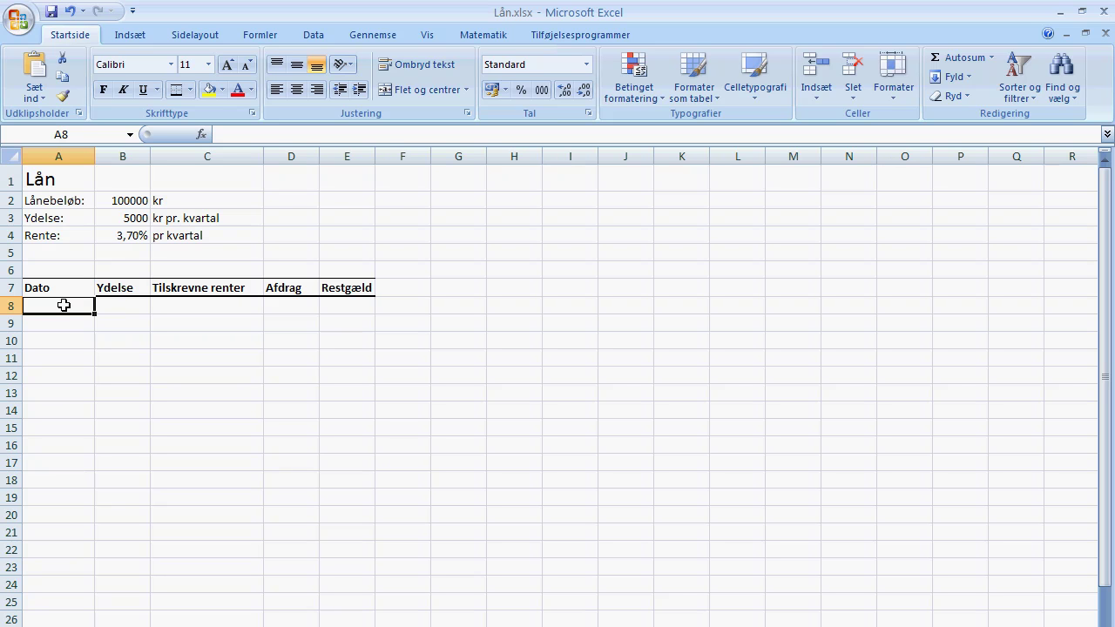
text(1)
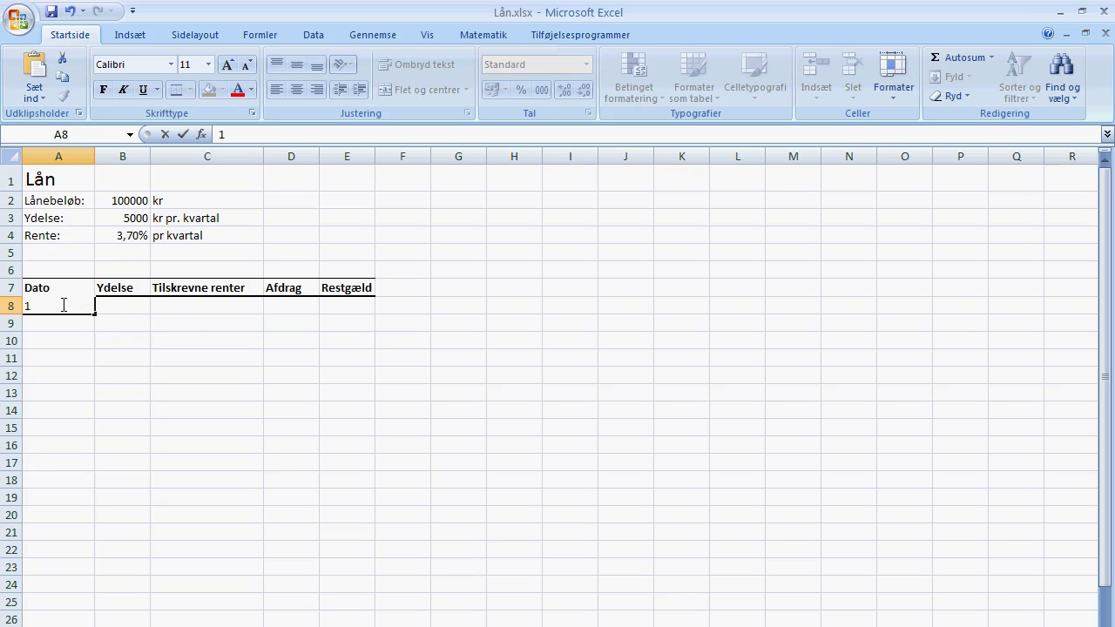
text(/9)
key(Return)
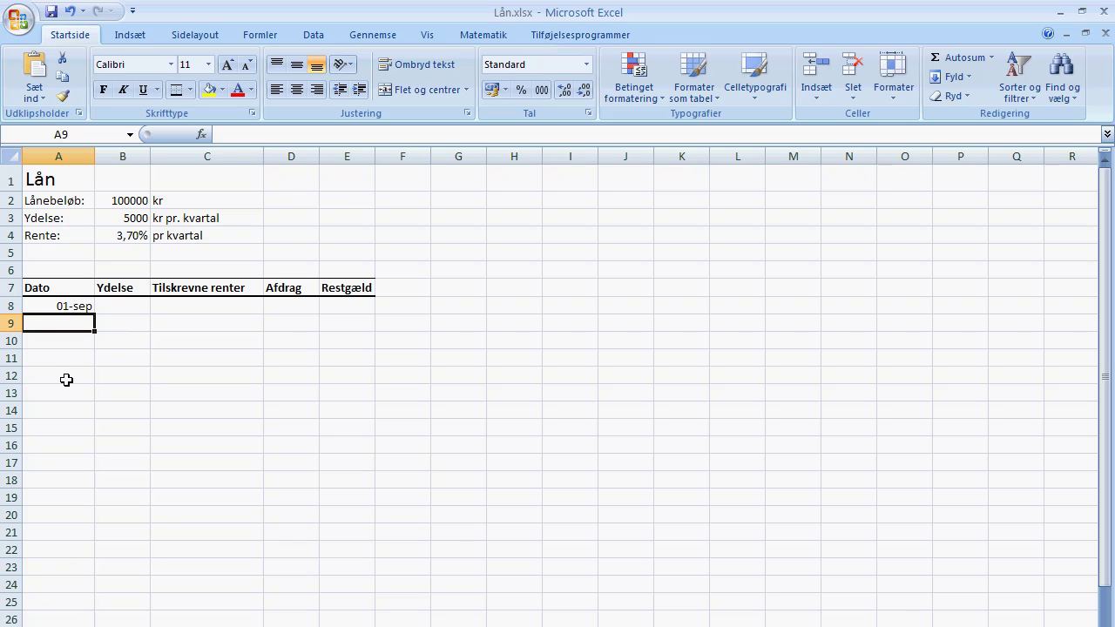
Step: Format A8 as a Dato of type 14-03-01 so it shows 01-09-10
click(57, 306)
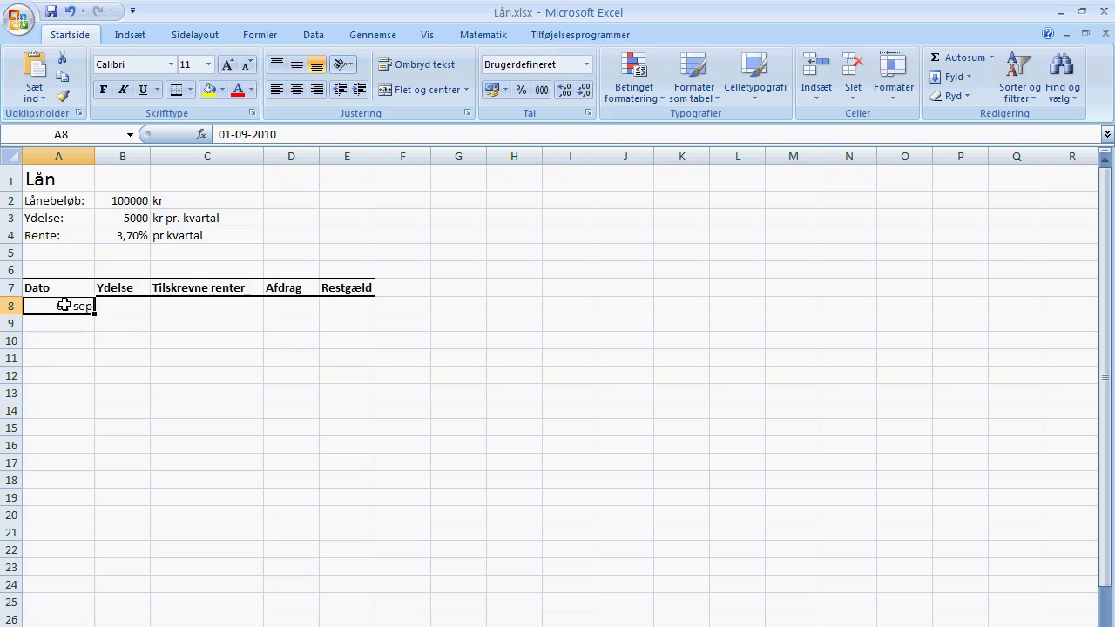
right_click(56, 307)
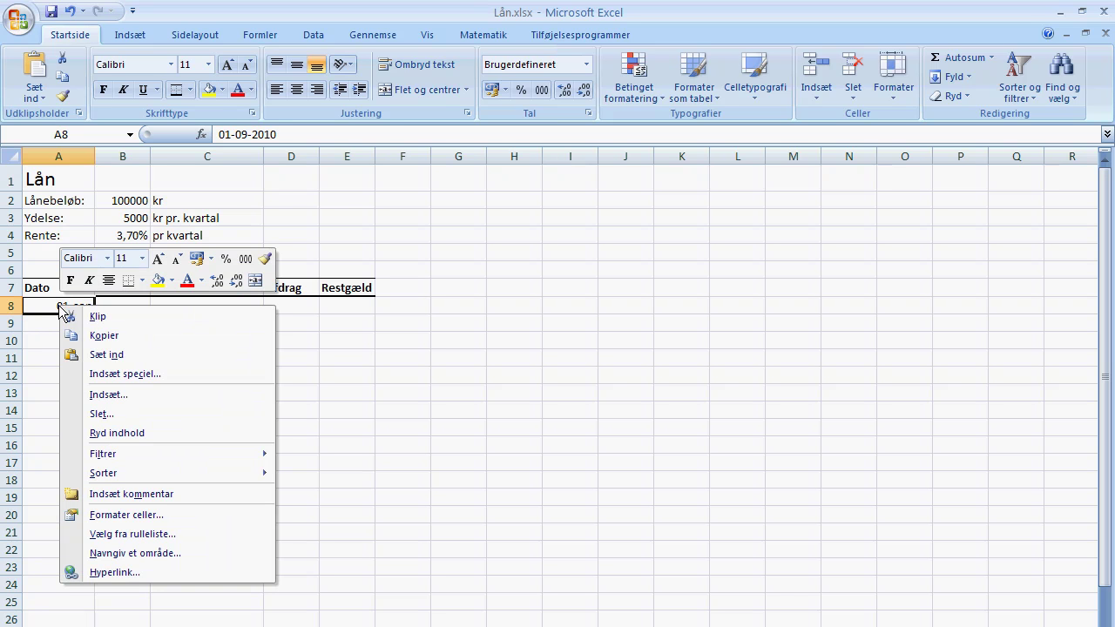
click(157, 513)
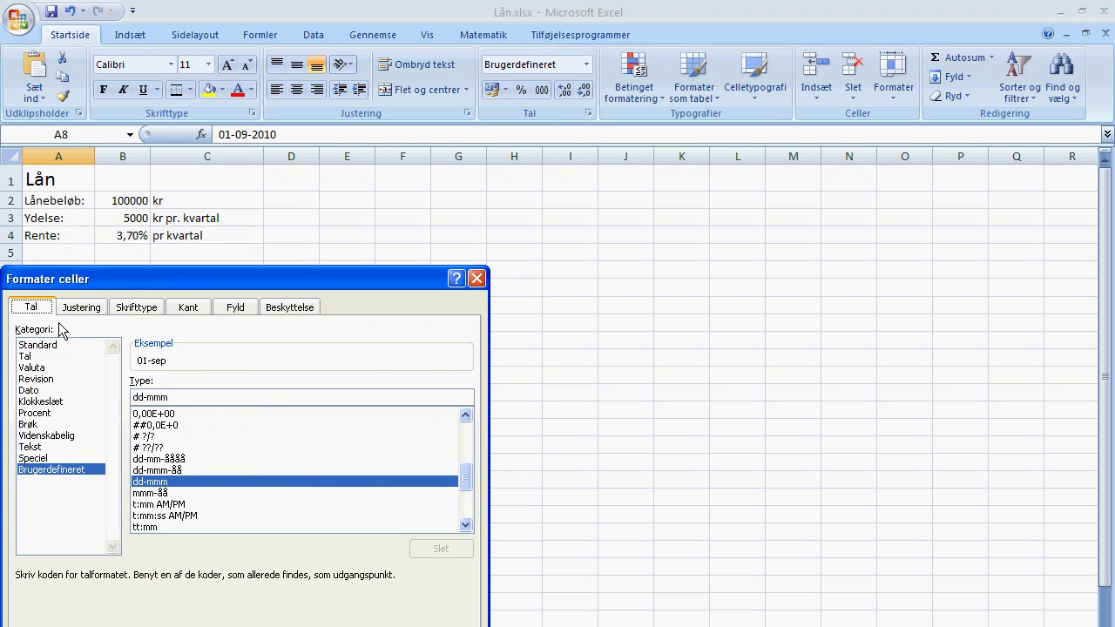
click(33, 390)
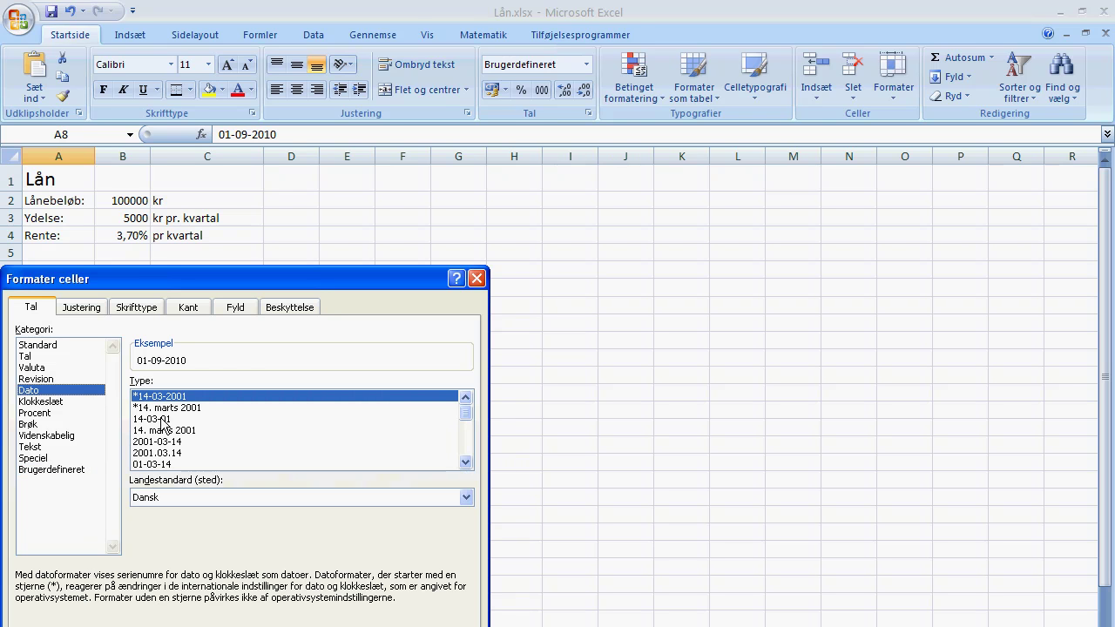
click(162, 419)
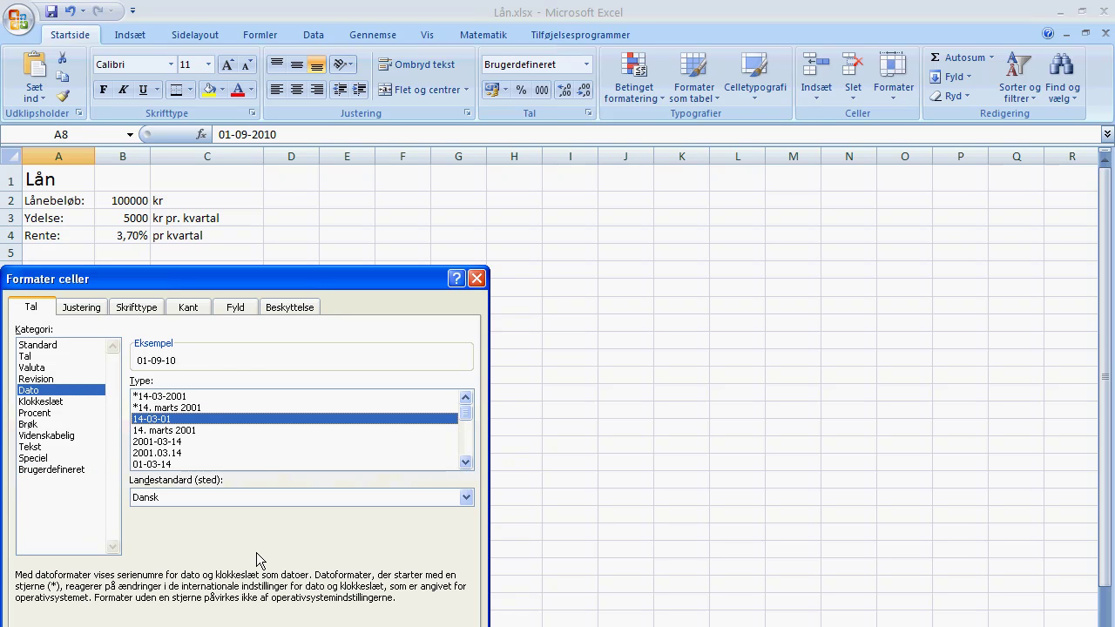
key(Return)
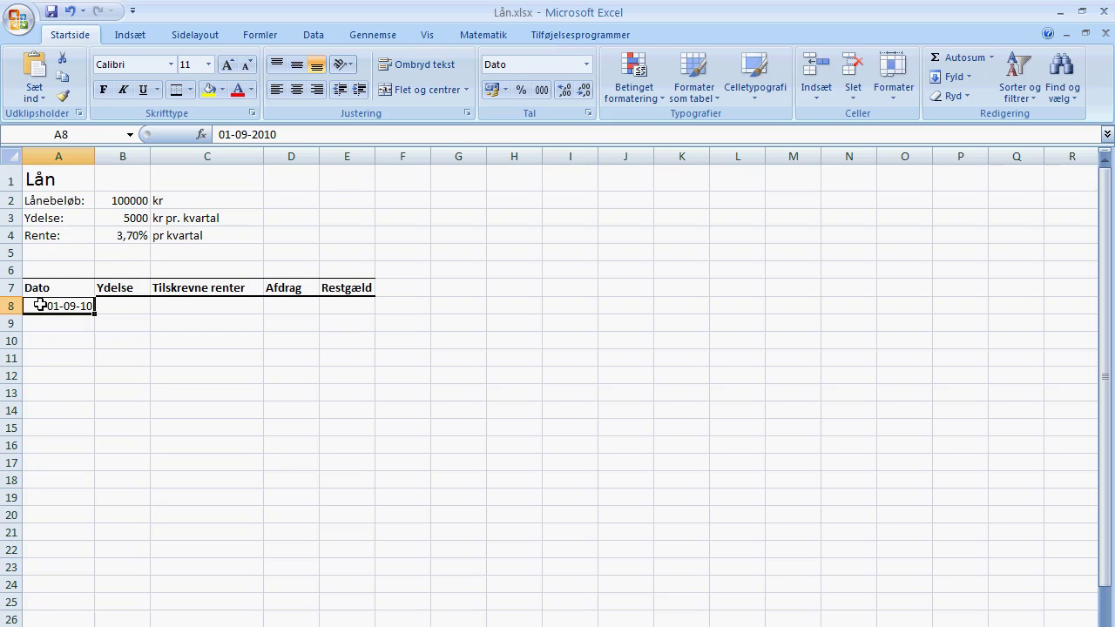
Step: Fill A8:A20 with a month-based Serie of quarterly dates, 01-09-10 to 01-09-13
drag(39, 304, 44, 516)
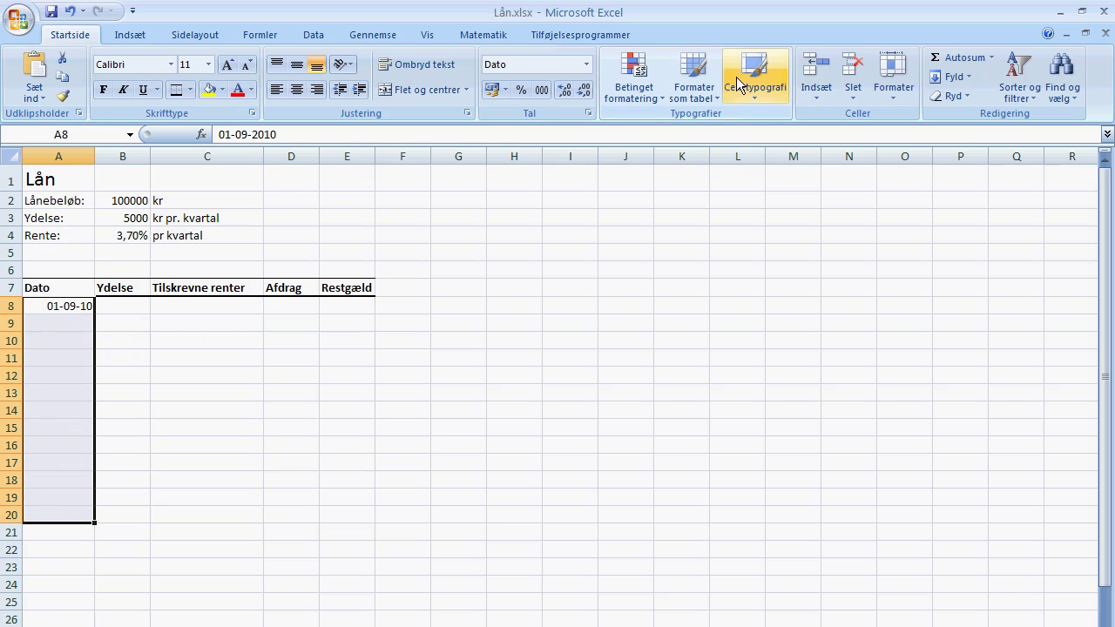
click(969, 79)
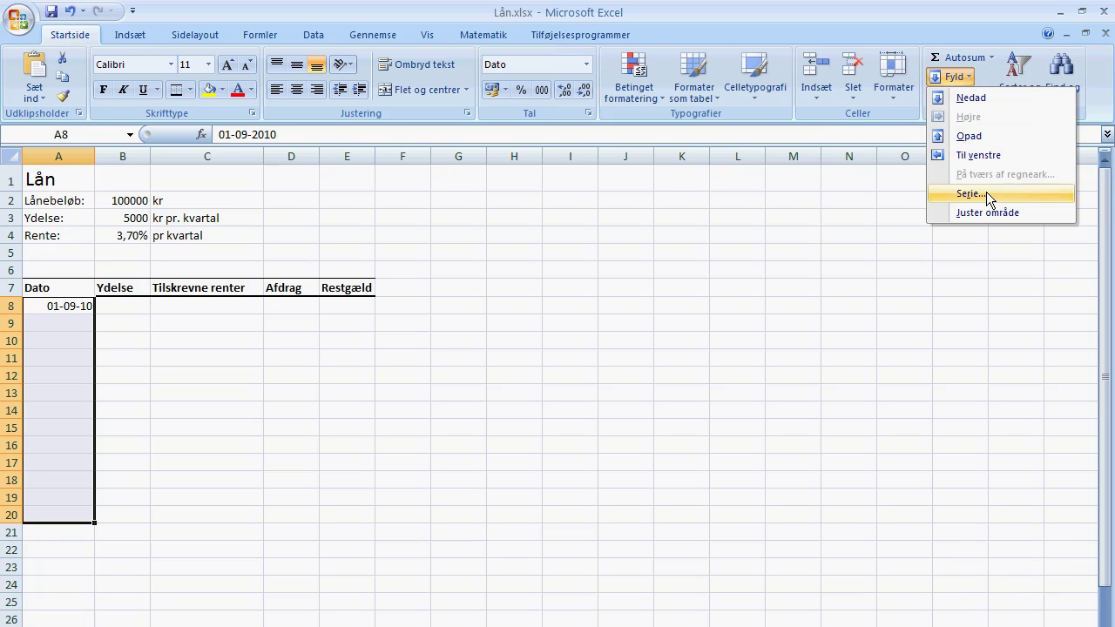
click(1012, 193)
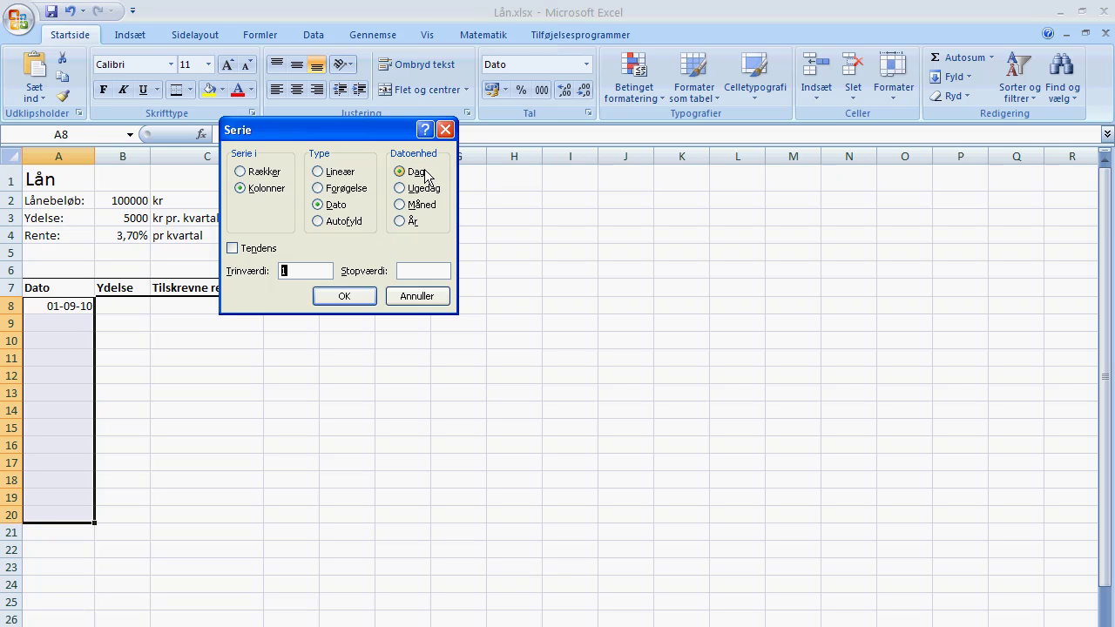
click(403, 206)
click(288, 271)
text(3)
click(361, 299)
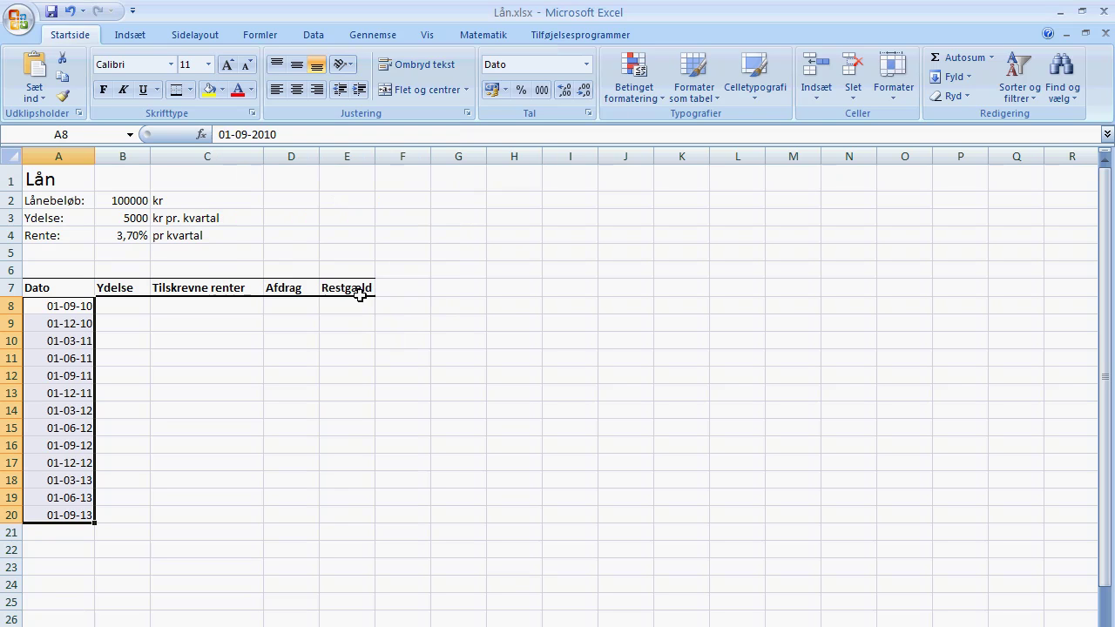
click(112, 307)
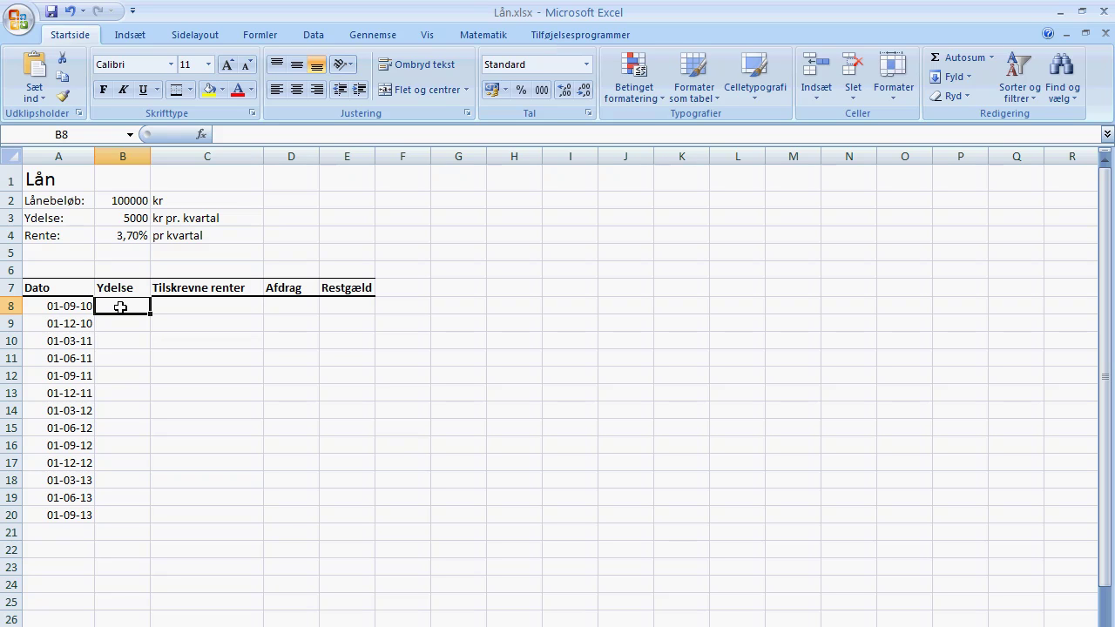
Step: Enter 0 in B8, C8 and D8 for Ydelse, Tilskrevne renter and Afdrag
text(0)
key(Return)
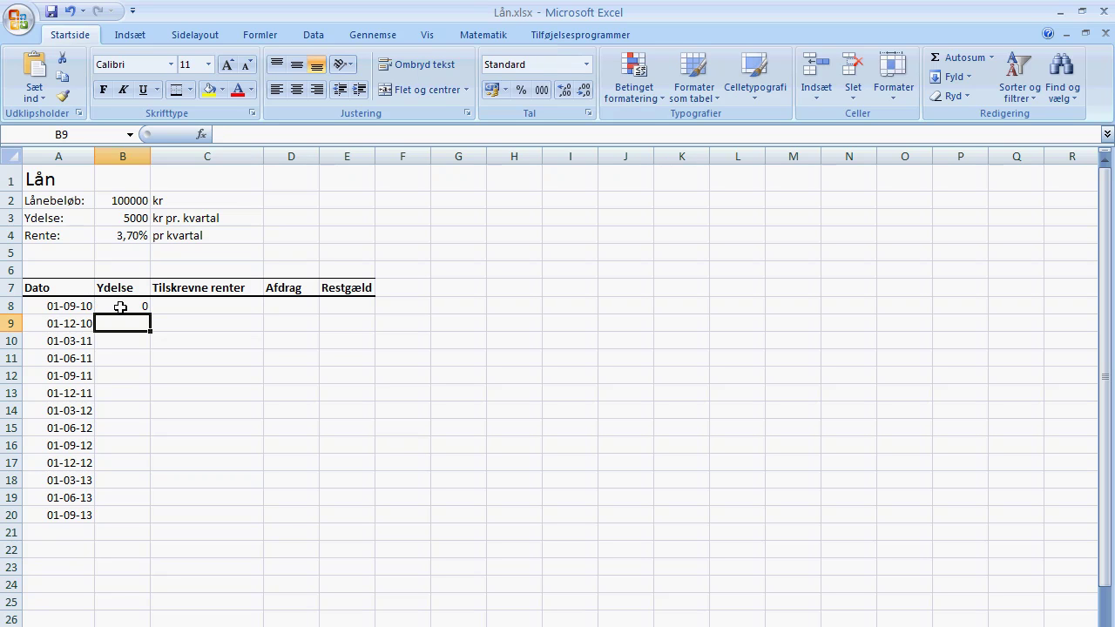
click(236, 309)
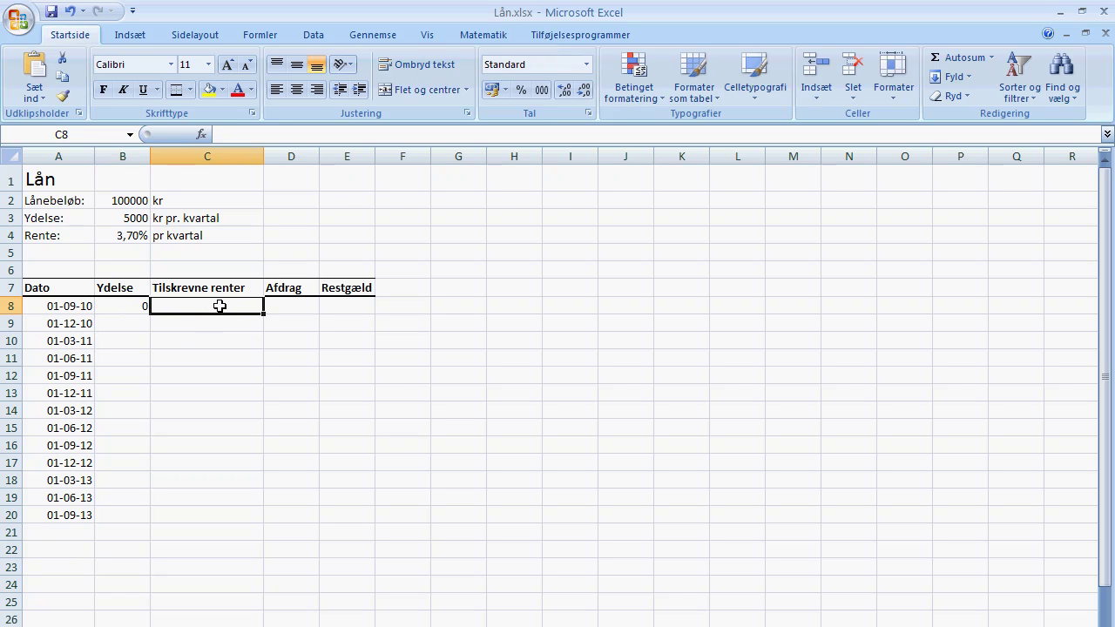
text(0)
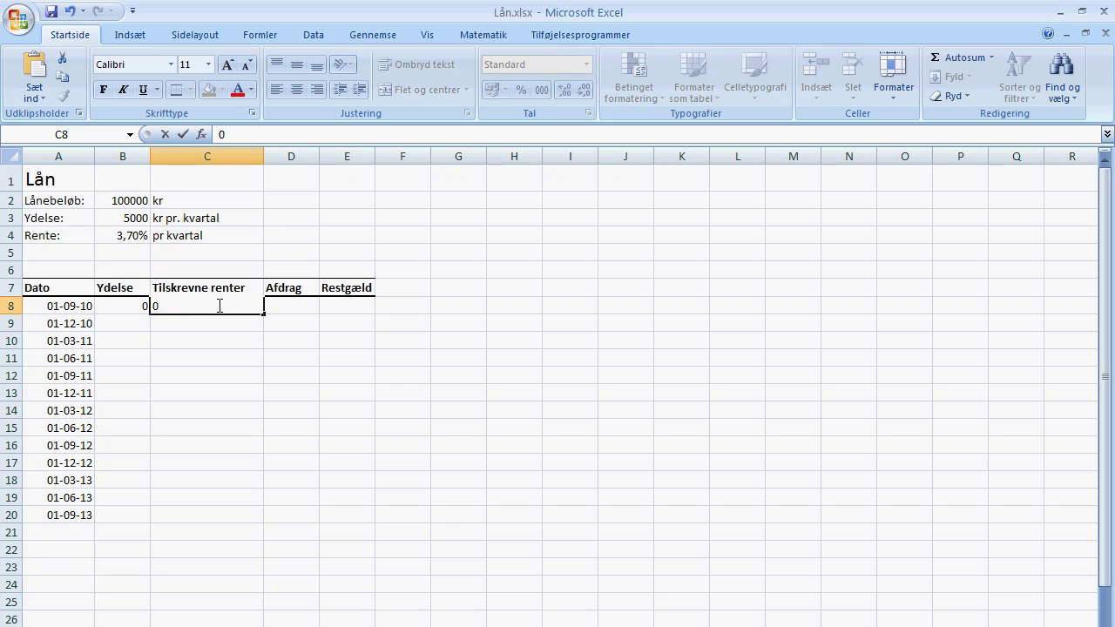
key(Return)
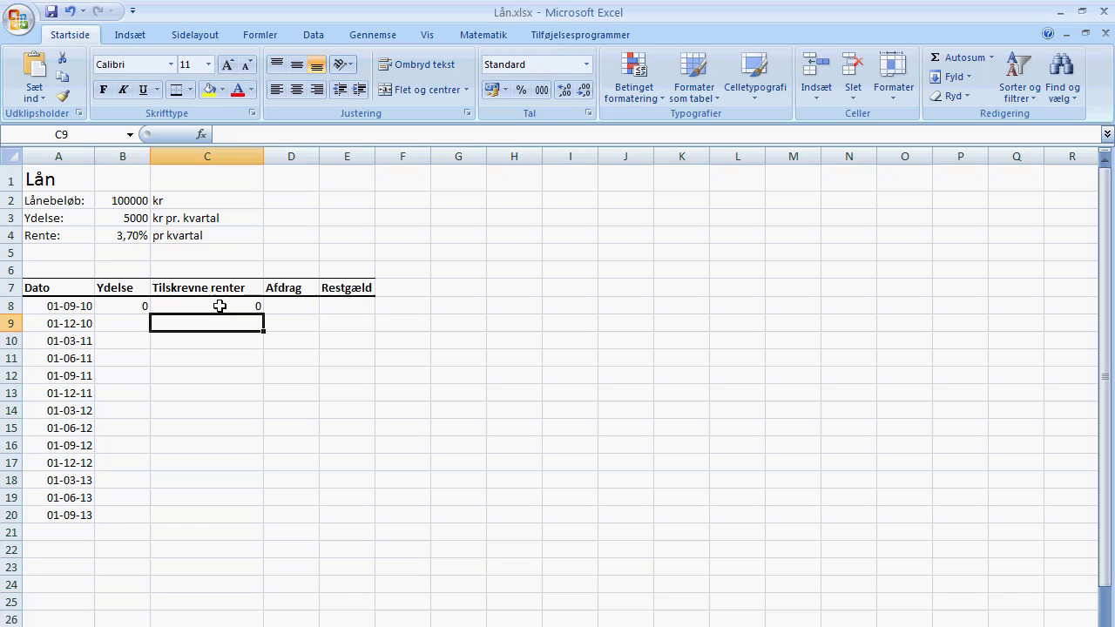
click(296, 310)
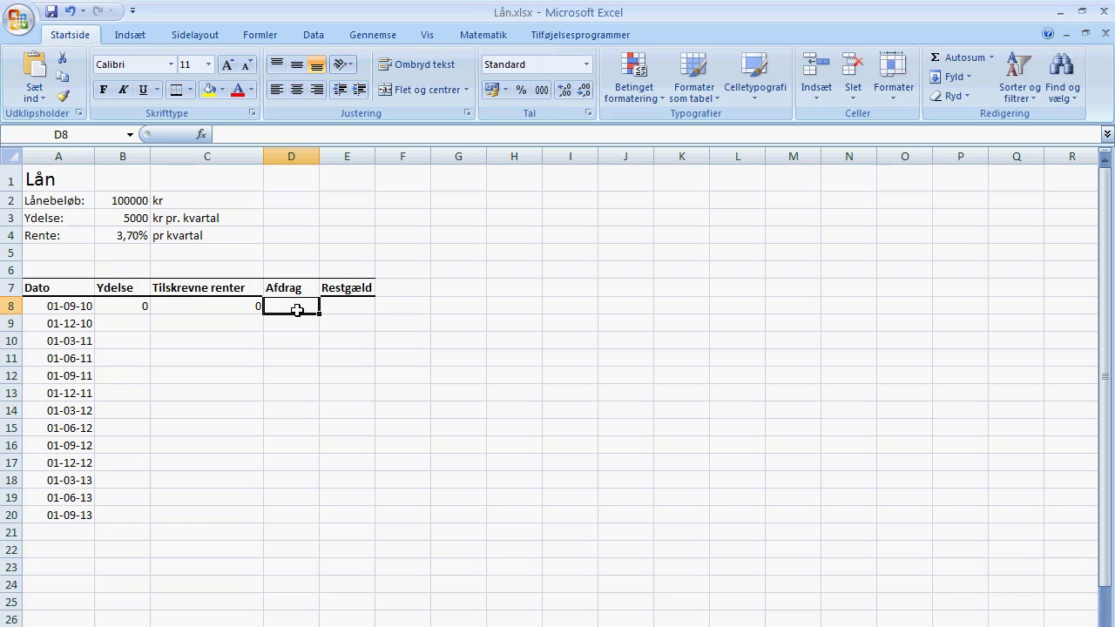
text(0)
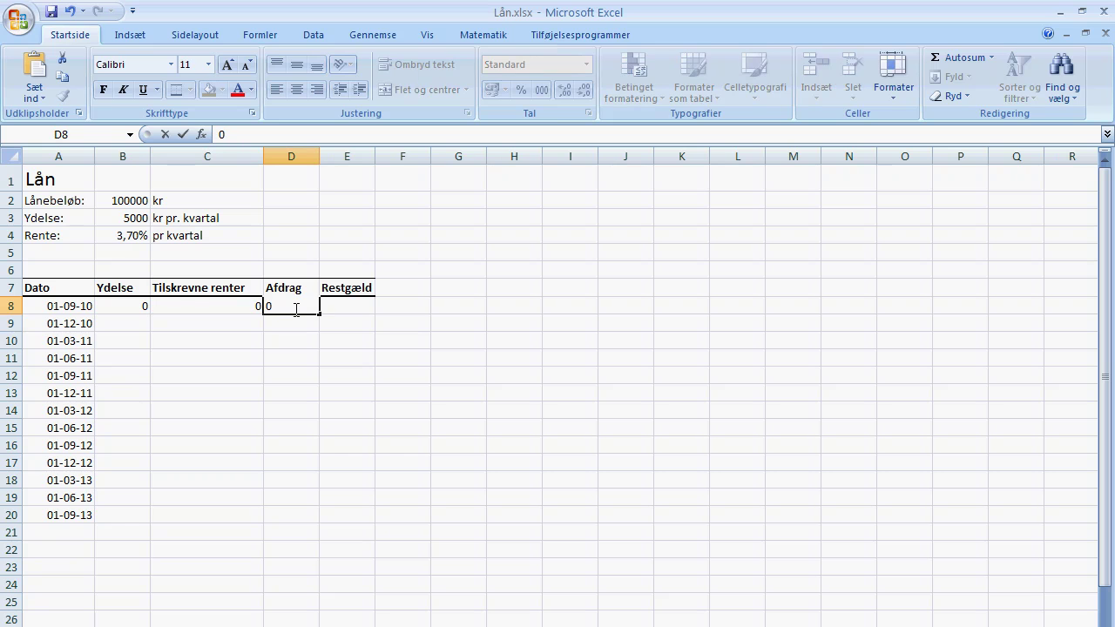
key(Return)
click(347, 306)
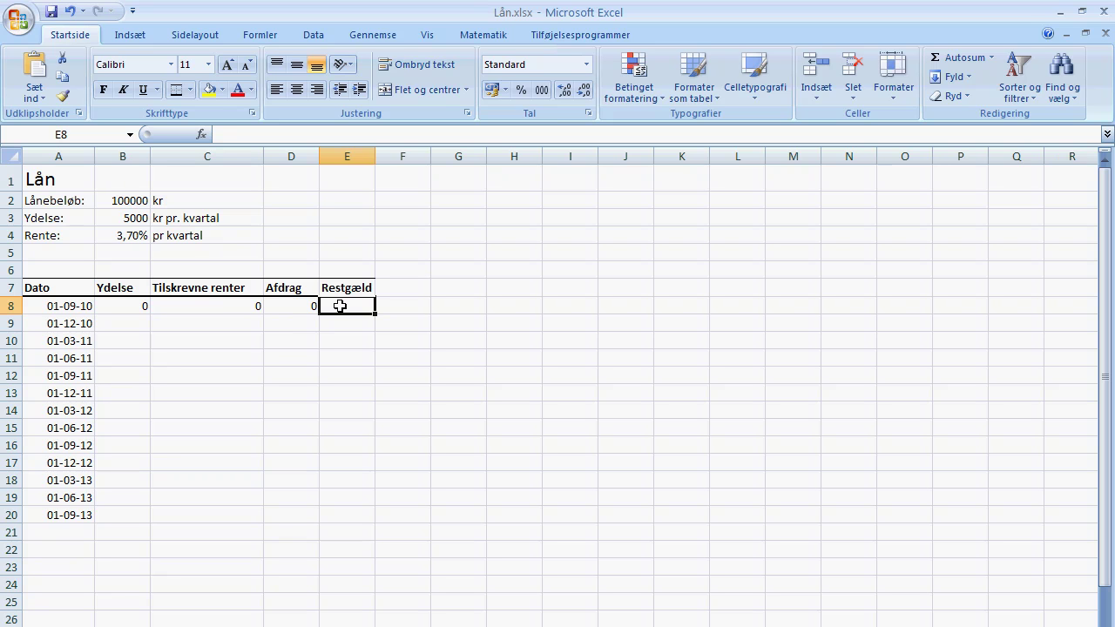
Step: Enter =b2 in E8 so Restgæld shows 100000, and widen column E
text(=)
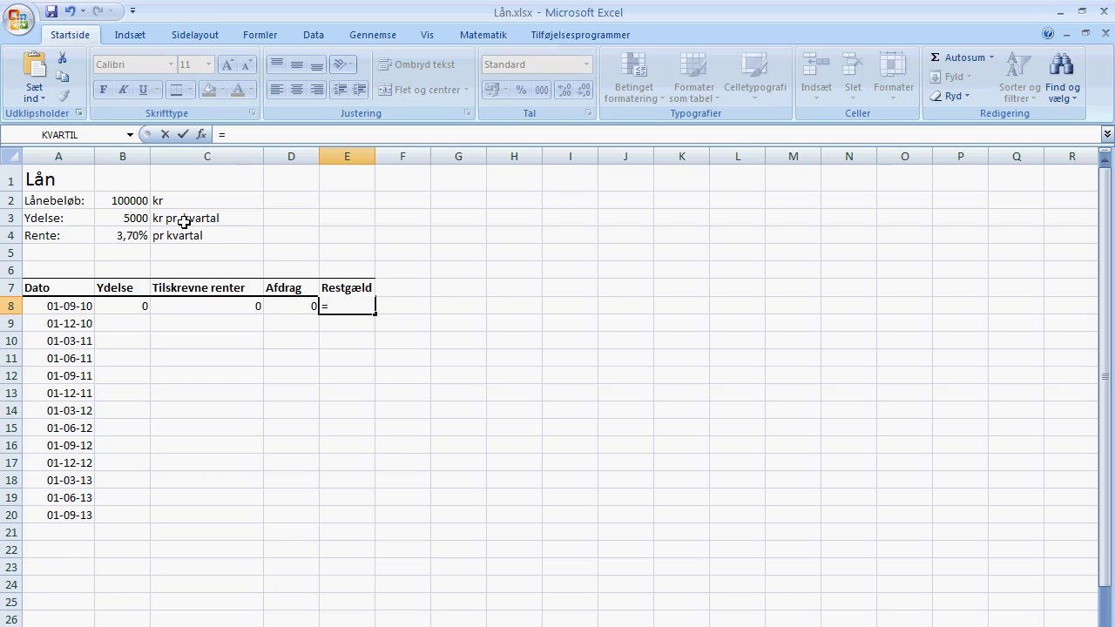
text(b)
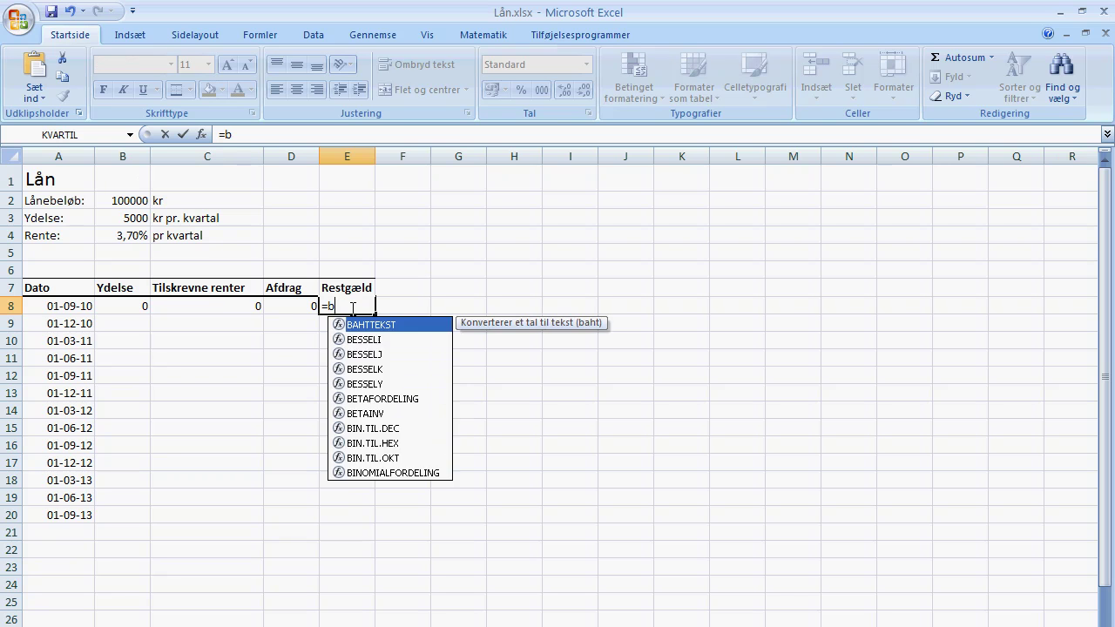
text(2)
key(Return)
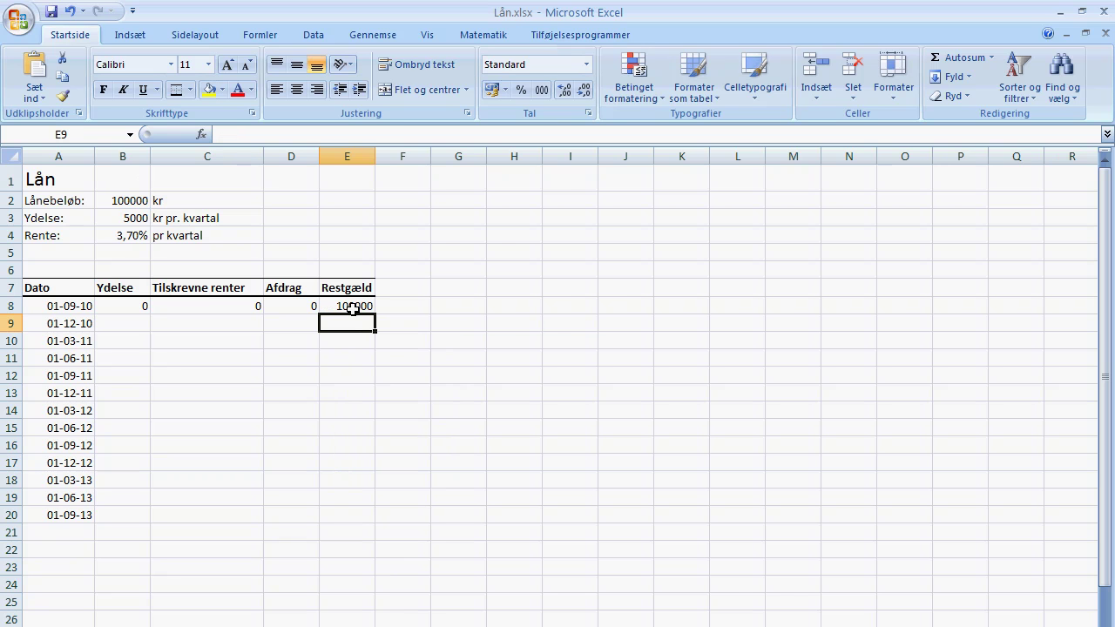
drag(381, 160, 395, 160)
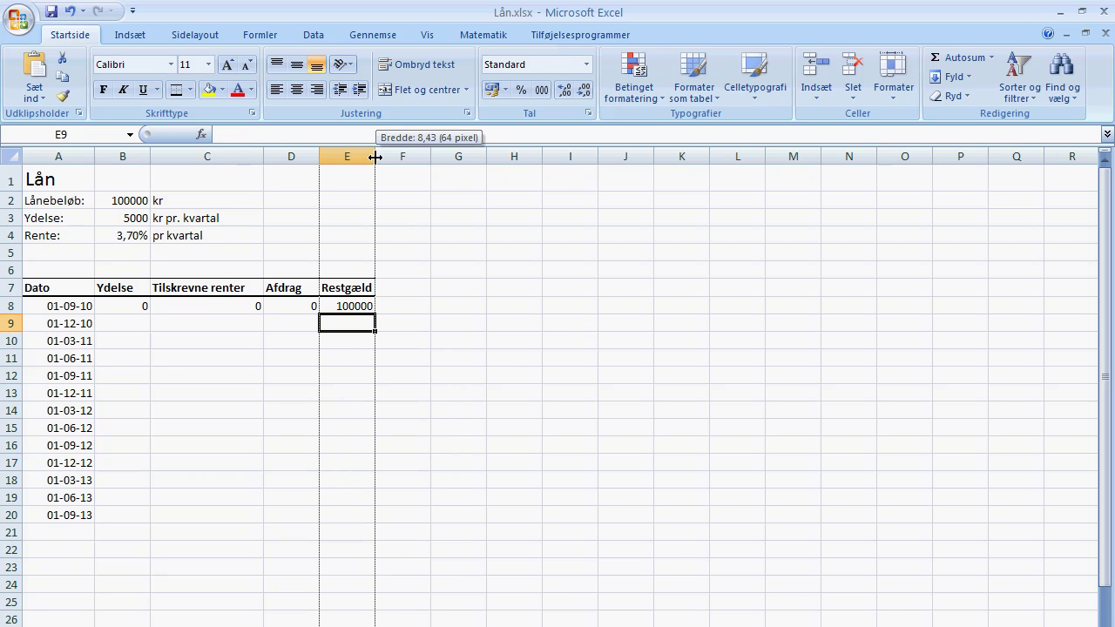